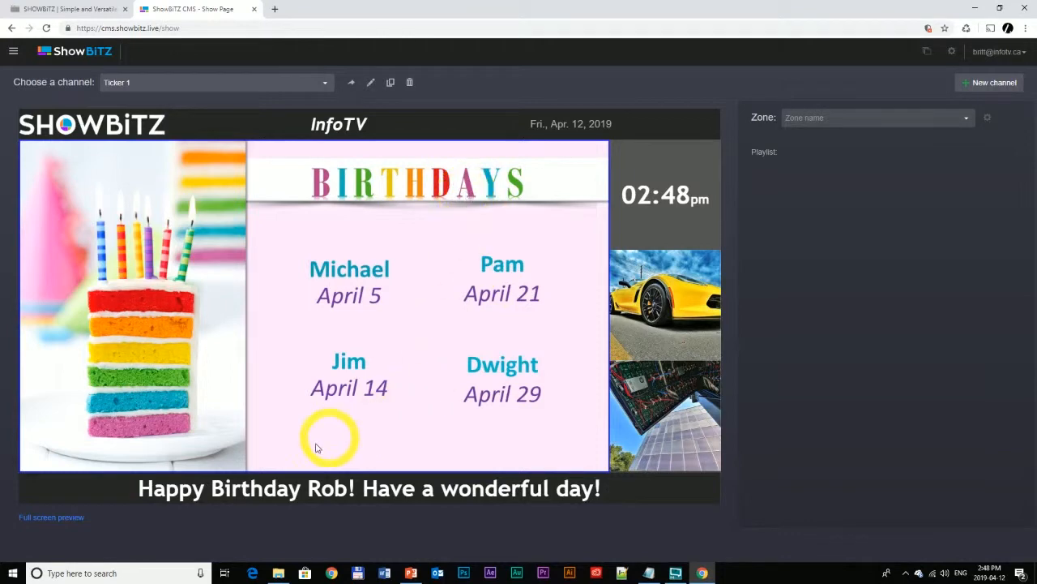
Step: View the Ticker 2 channel and return to the Ticker 1 channel
click(324, 82)
click(266, 214)
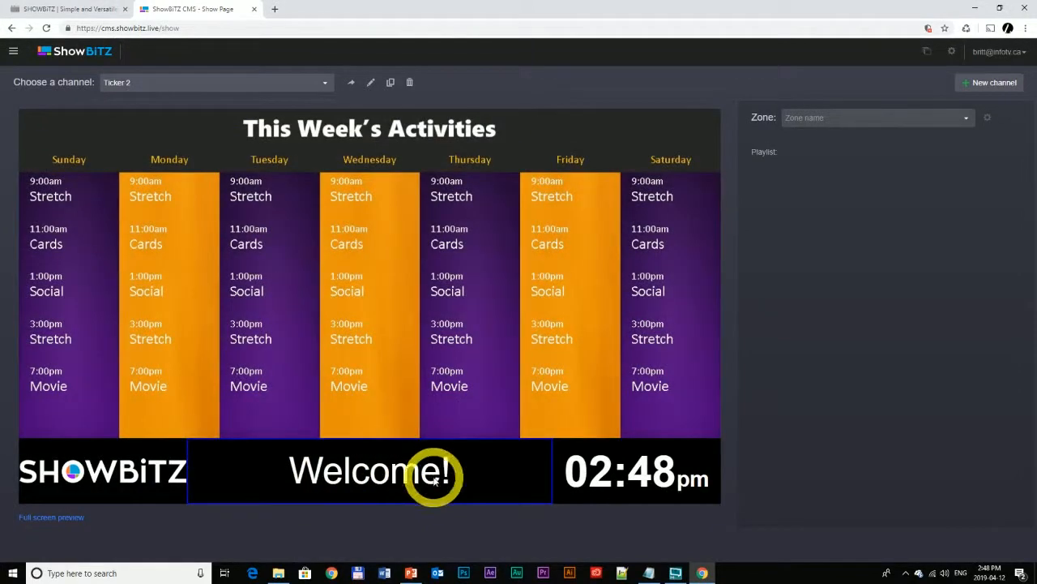
click(325, 83)
click(253, 229)
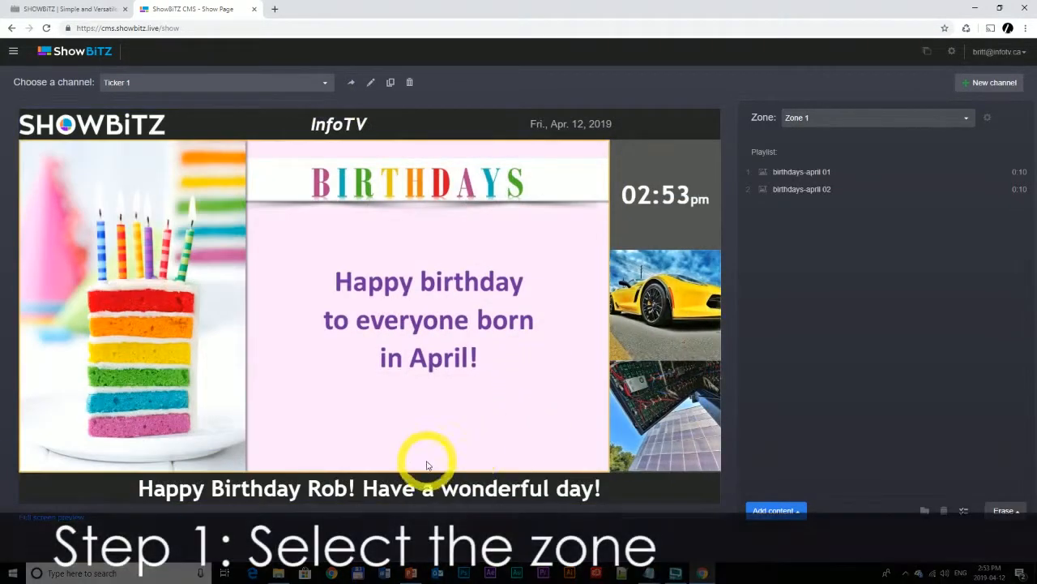
Step: Add an Image / Text item named "Event Cancelled" to Zone 4, the ticker zone below the birthdays slide
click(444, 489)
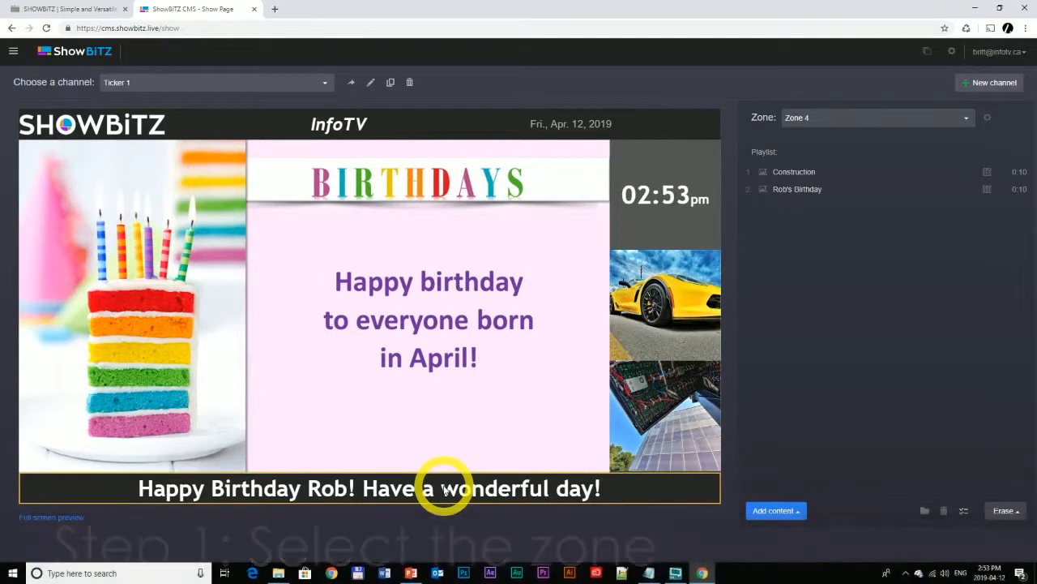
click(783, 511)
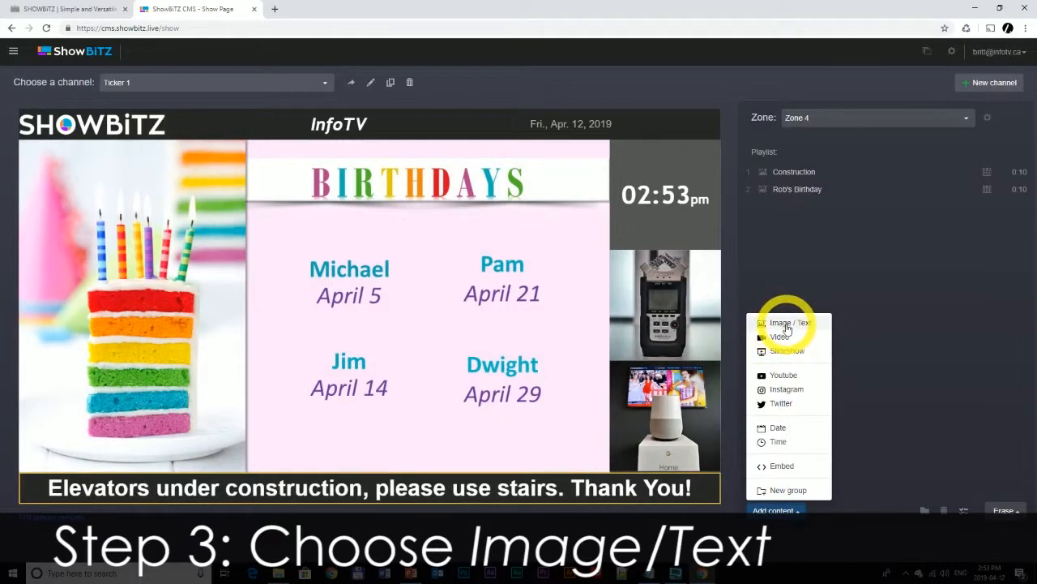
click(784, 325)
click(856, 144)
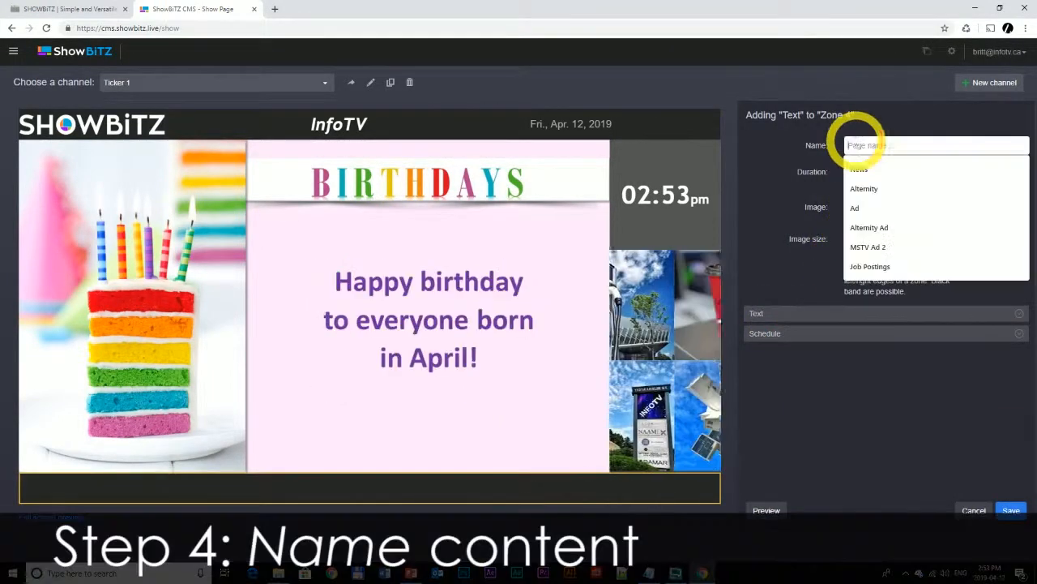
text(Event Cancelled)
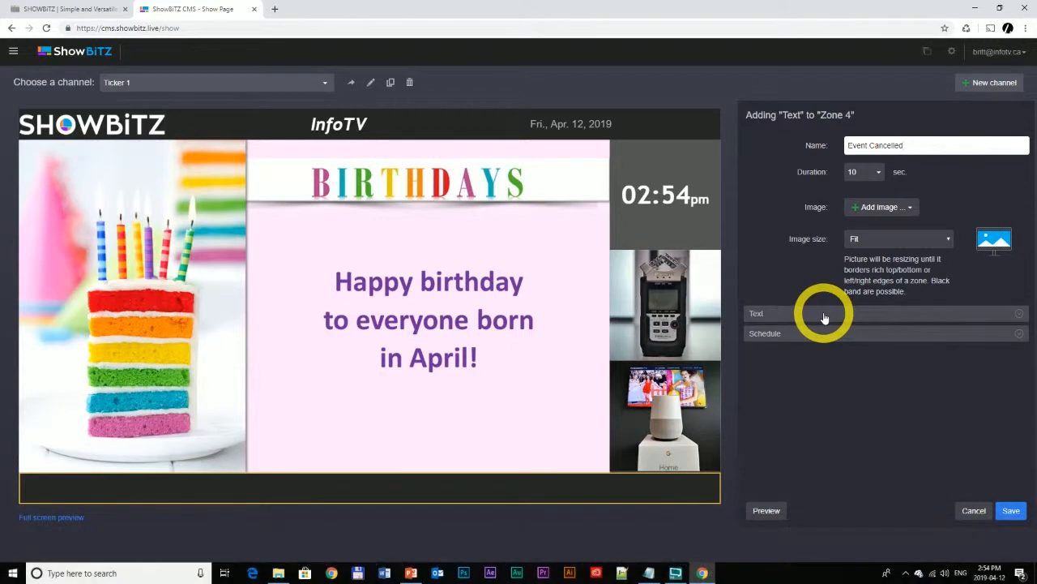
Step: Enter "Event cancelled due to weather." as the item's text and preview it in the ticker zone
click(825, 315)
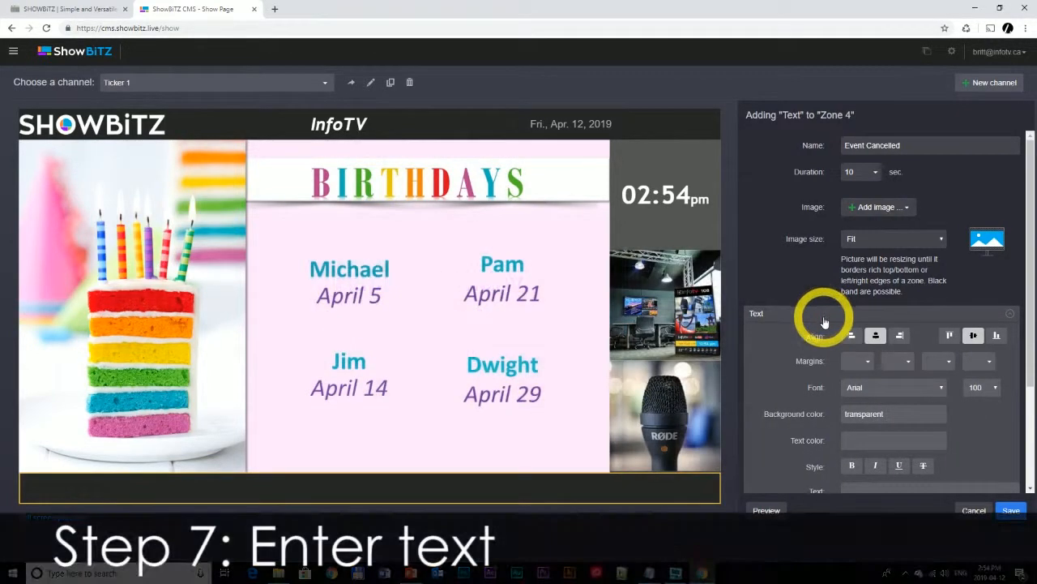
scroll(822, 316, down, 2)
click(868, 389)
text(Event cancelled due to weather.)
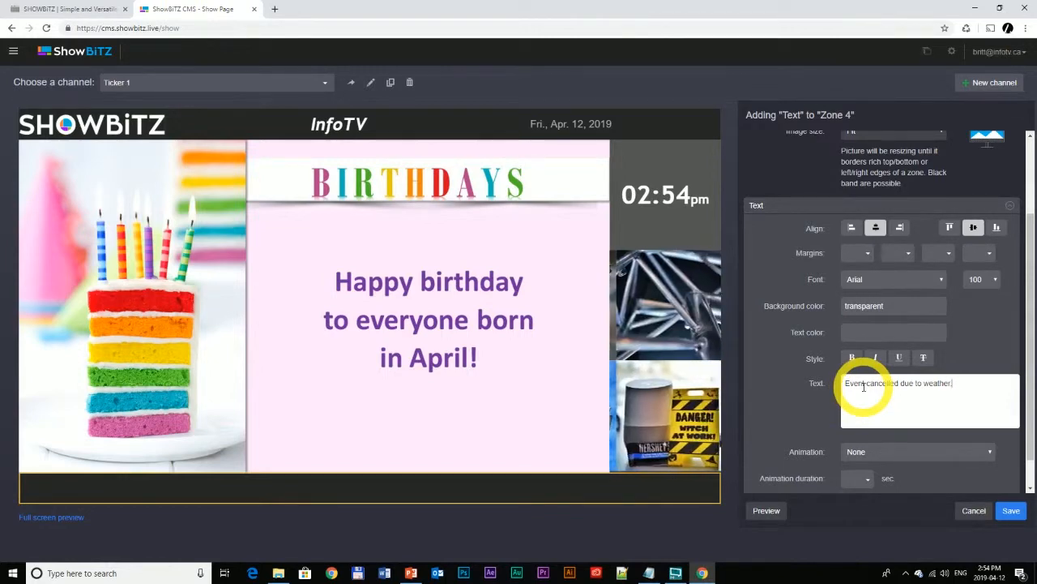
click(766, 512)
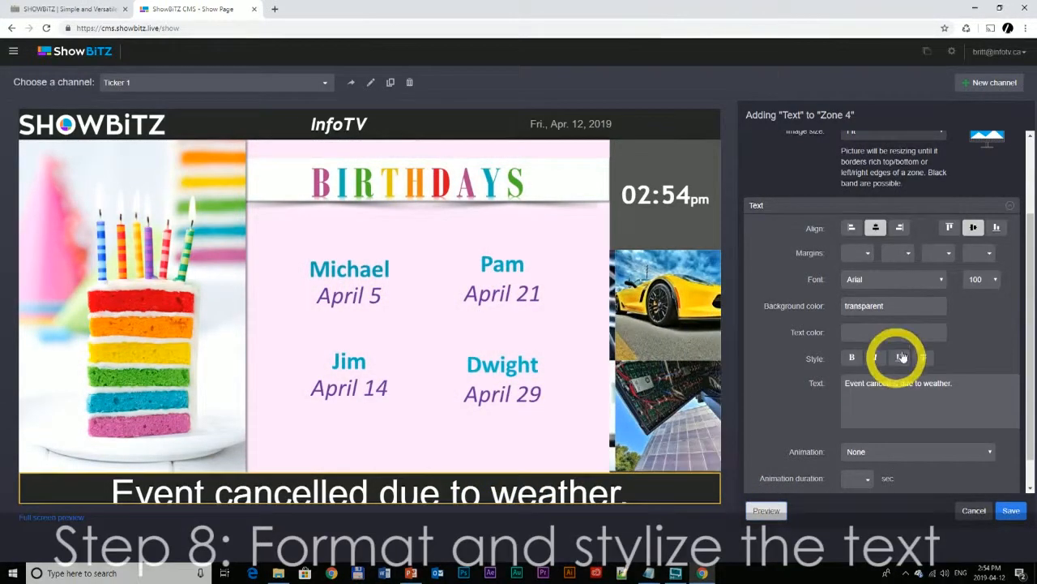
Step: Format the ticker text in Trebuchet MS at size 62 and preview the result
click(995, 279)
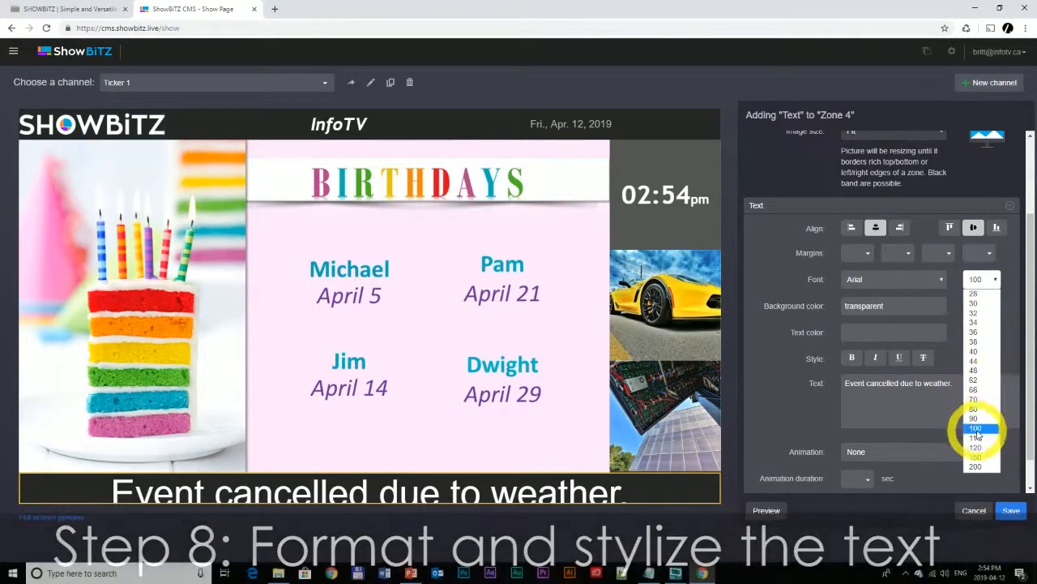
click(981, 381)
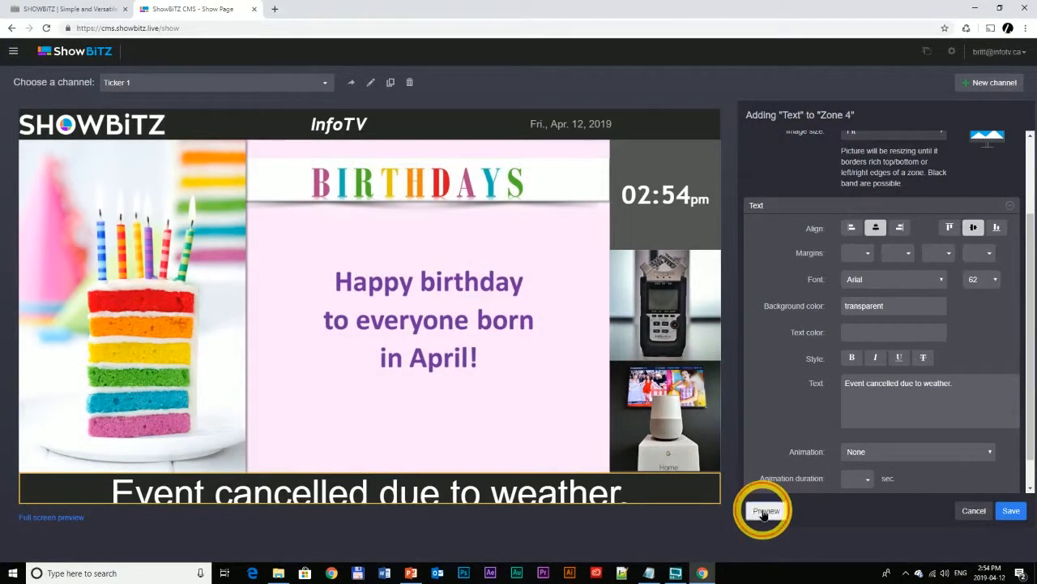
click(763, 512)
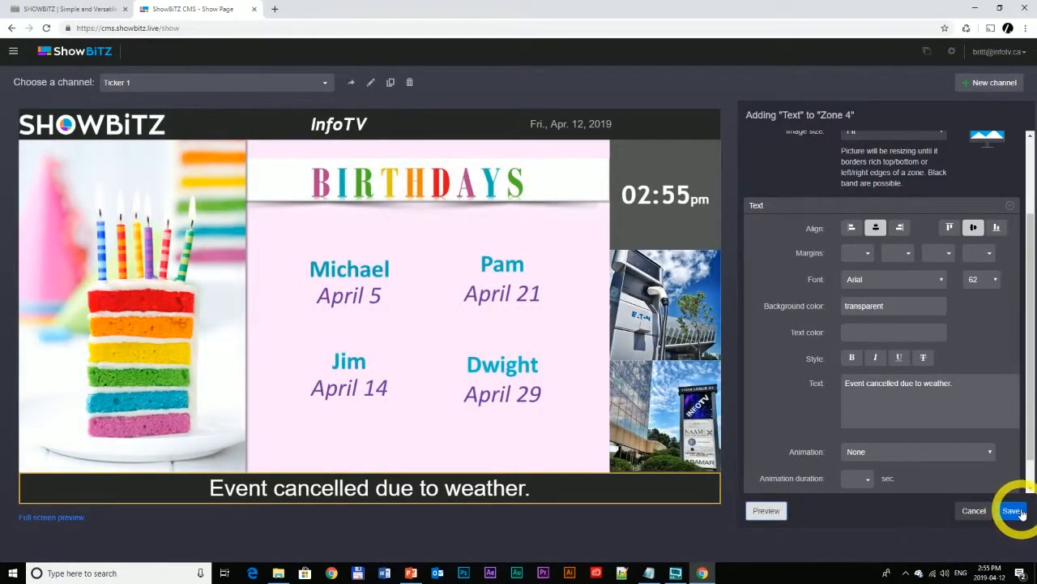
click(941, 280)
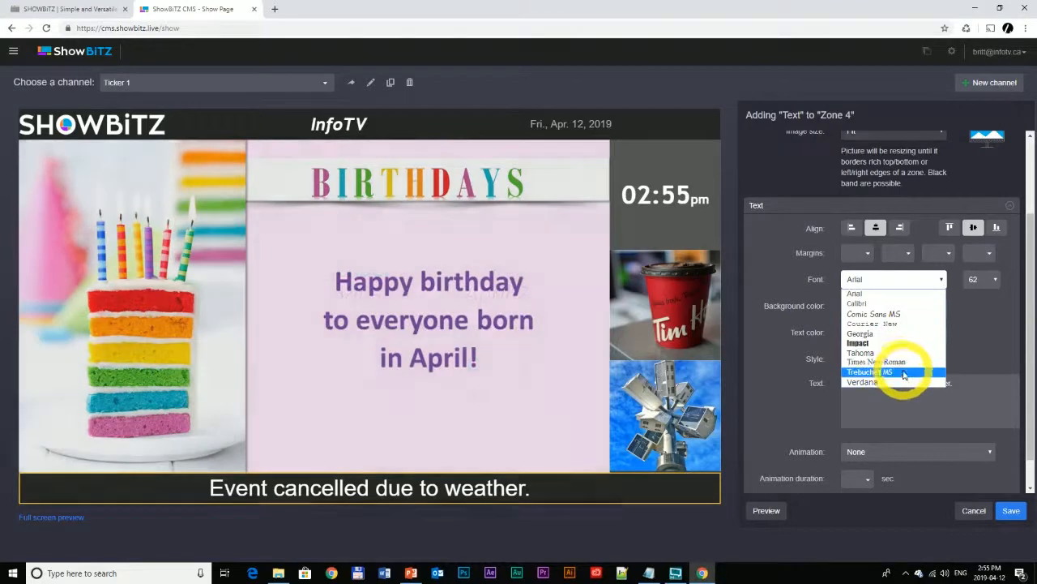
click(904, 374)
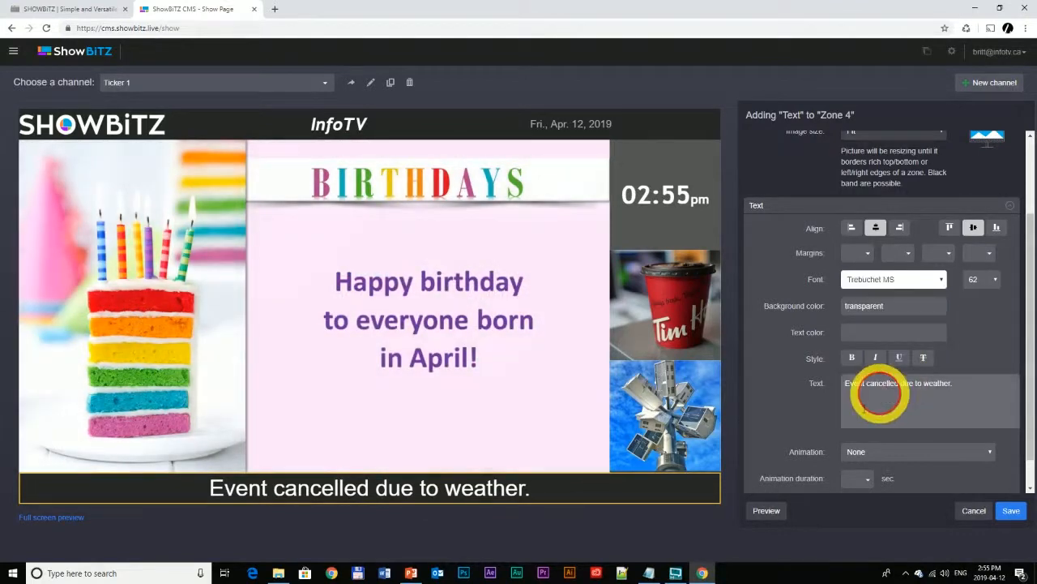
click(763, 511)
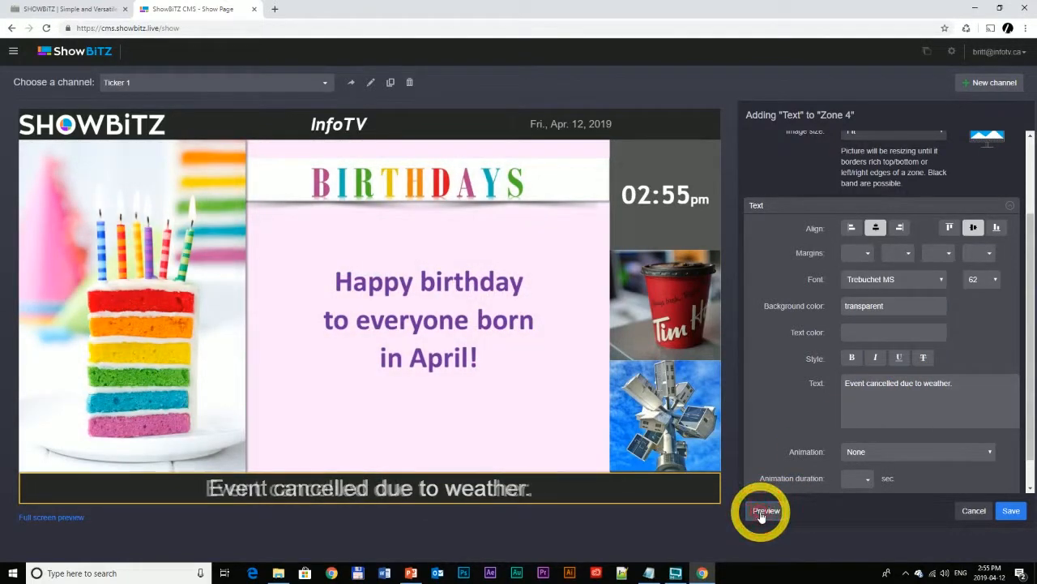
Step: Make the ticker text bold and set its text color to #ffffff, keeping the background transparent
click(853, 358)
click(770, 512)
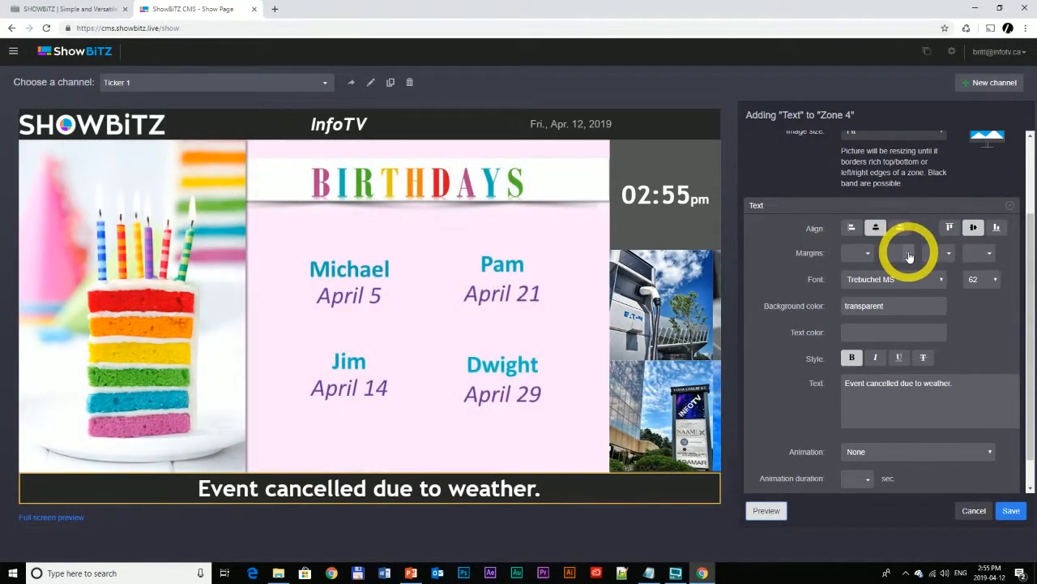
click(901, 306)
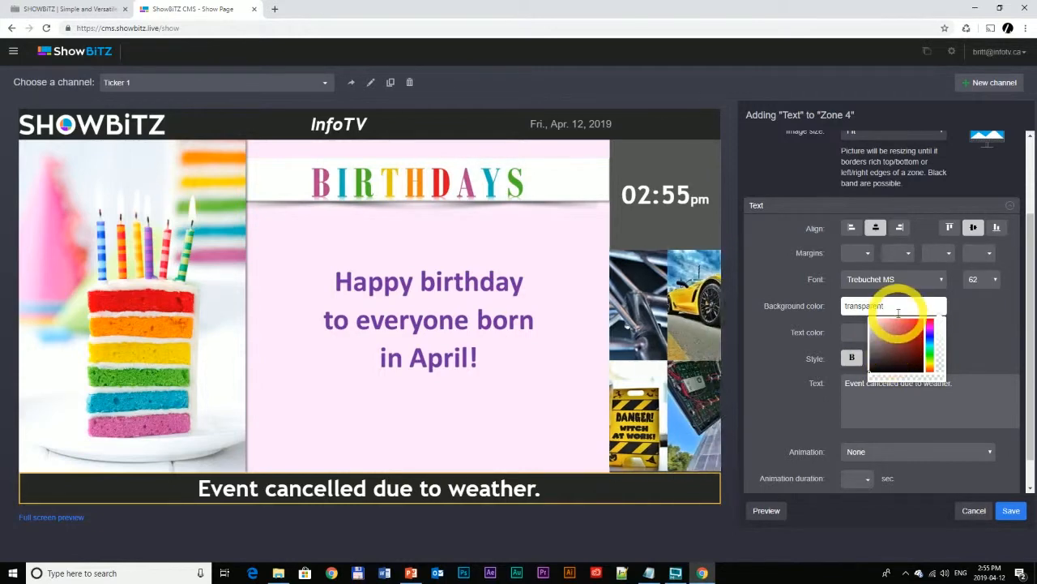
click(848, 333)
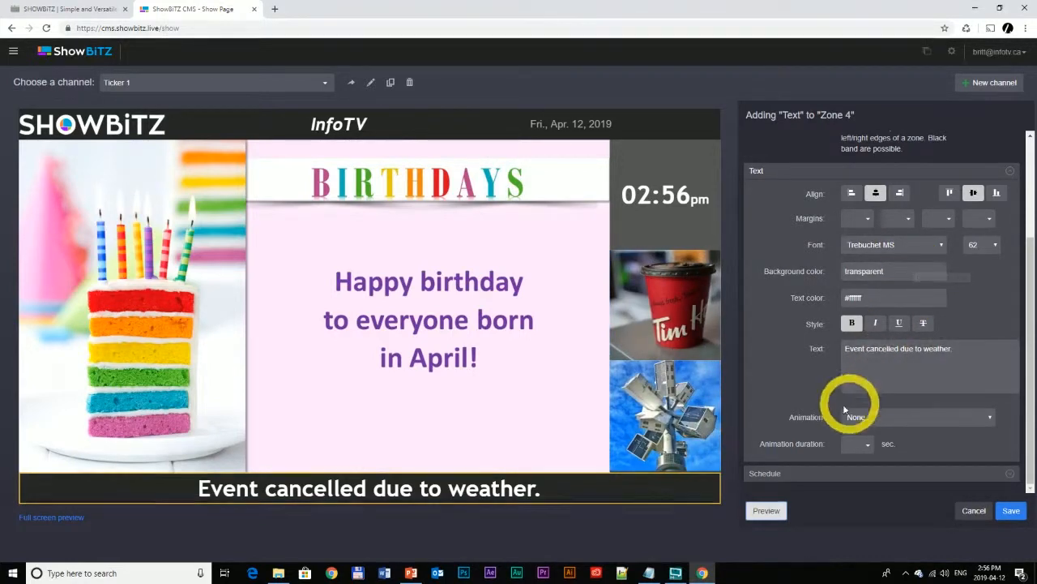
Step: Apply the Crawling text animation to the ticker message and preview it
click(891, 419)
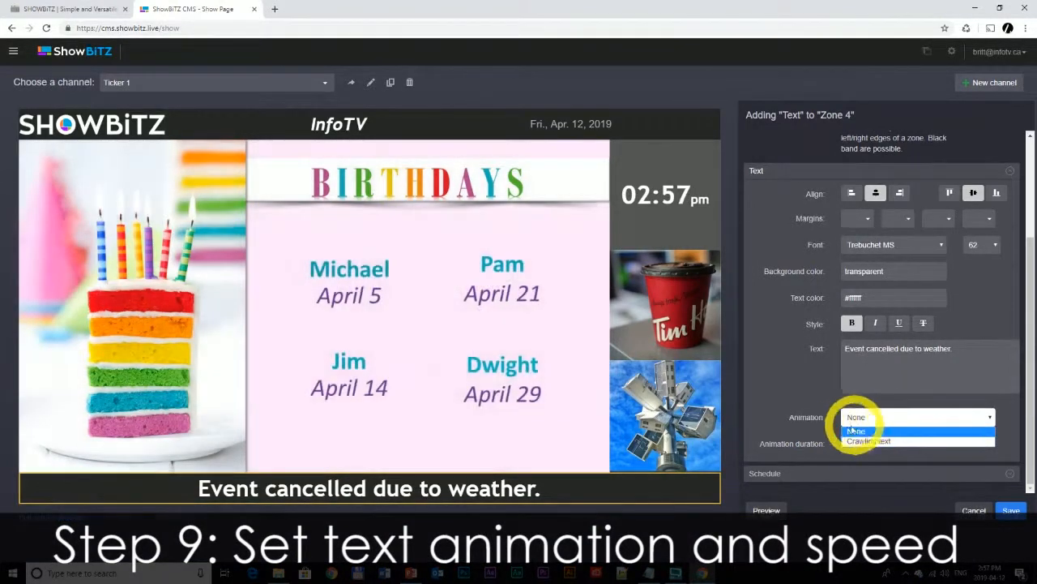
click(866, 431)
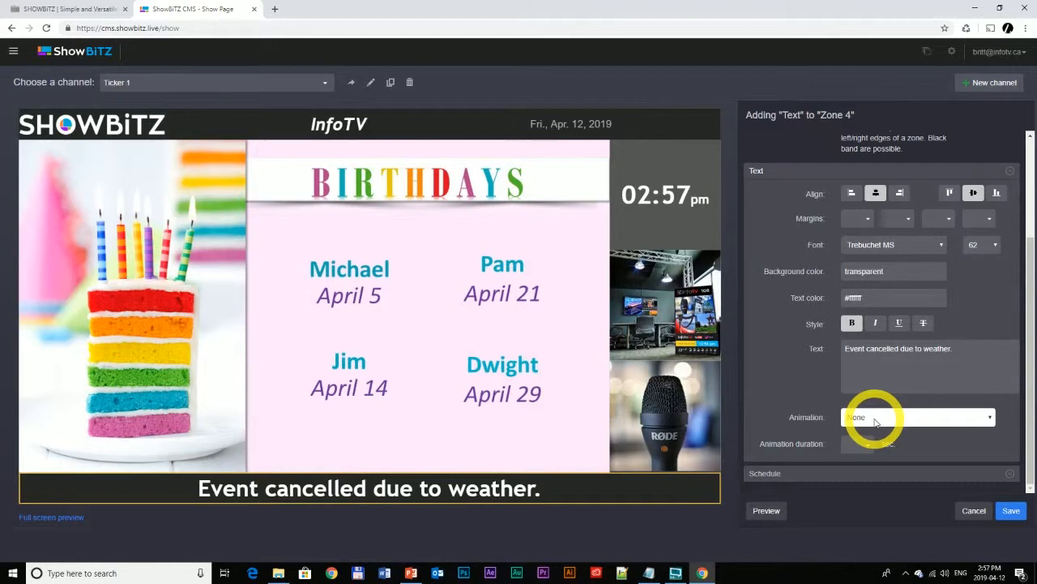
click(876, 422)
click(865, 440)
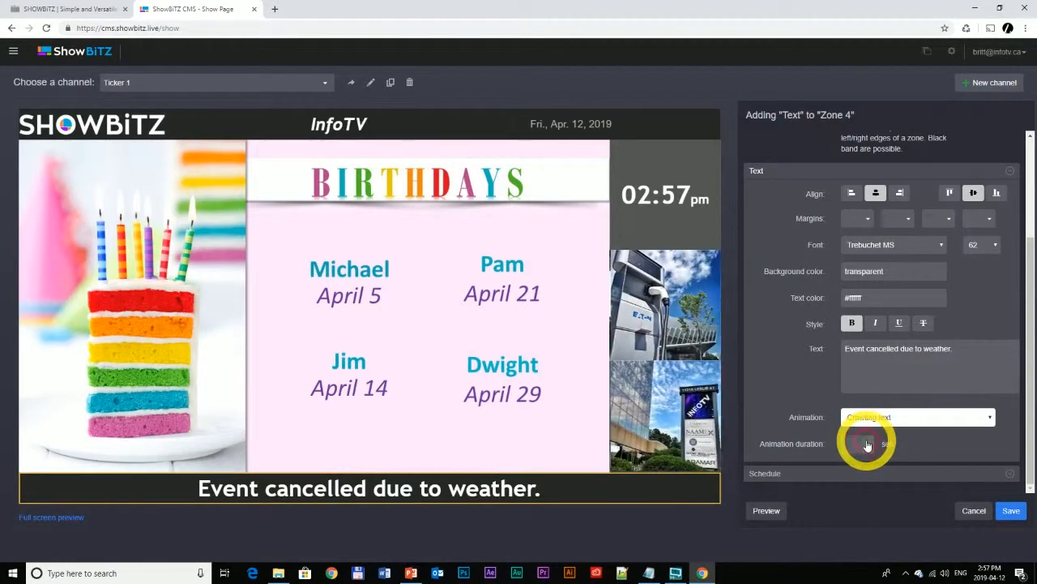
click(764, 511)
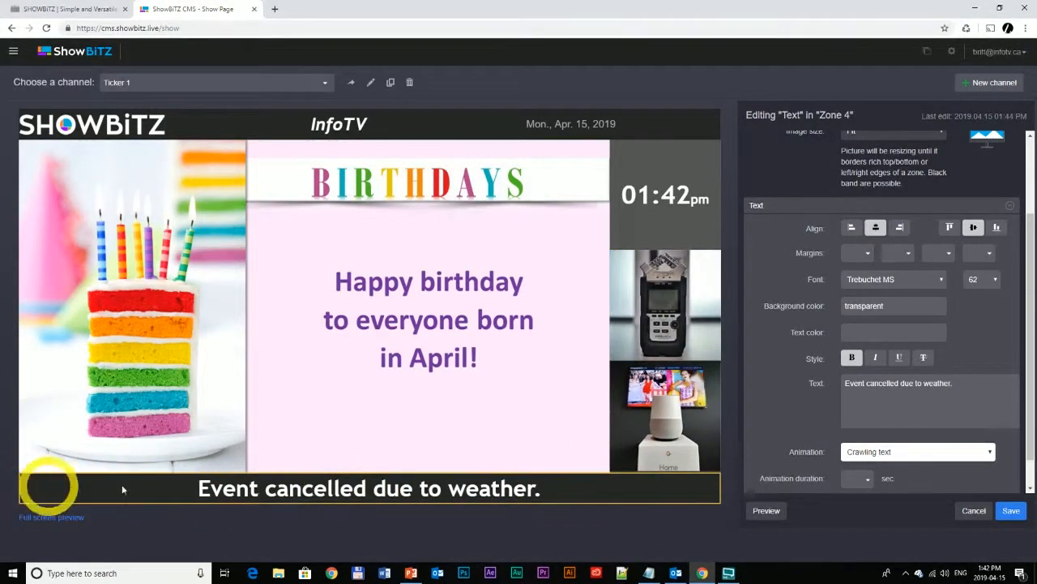
Step: Align the crawling message to the left and preview how it scrolls
click(770, 510)
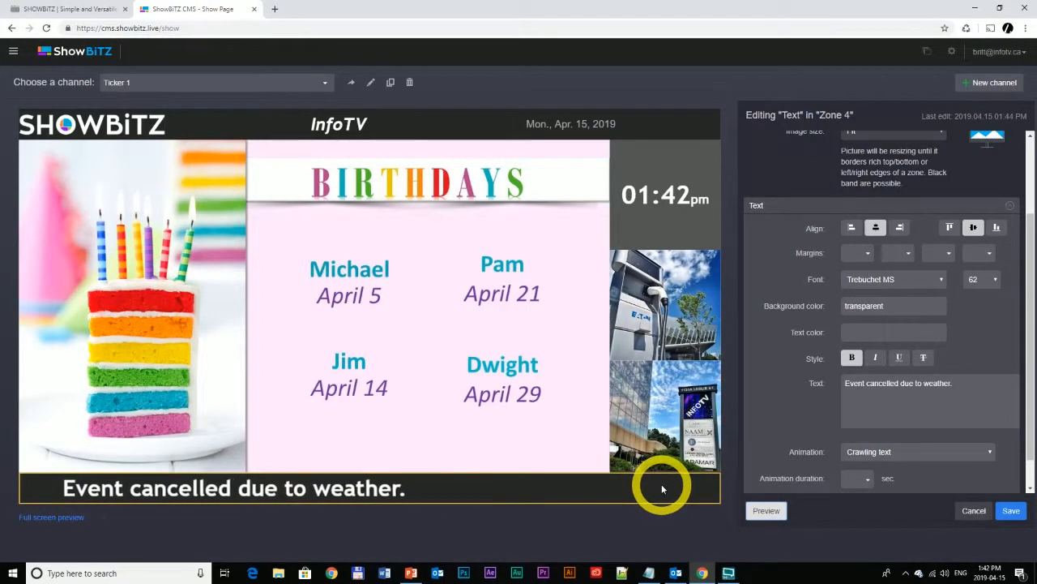
click(852, 229)
click(766, 510)
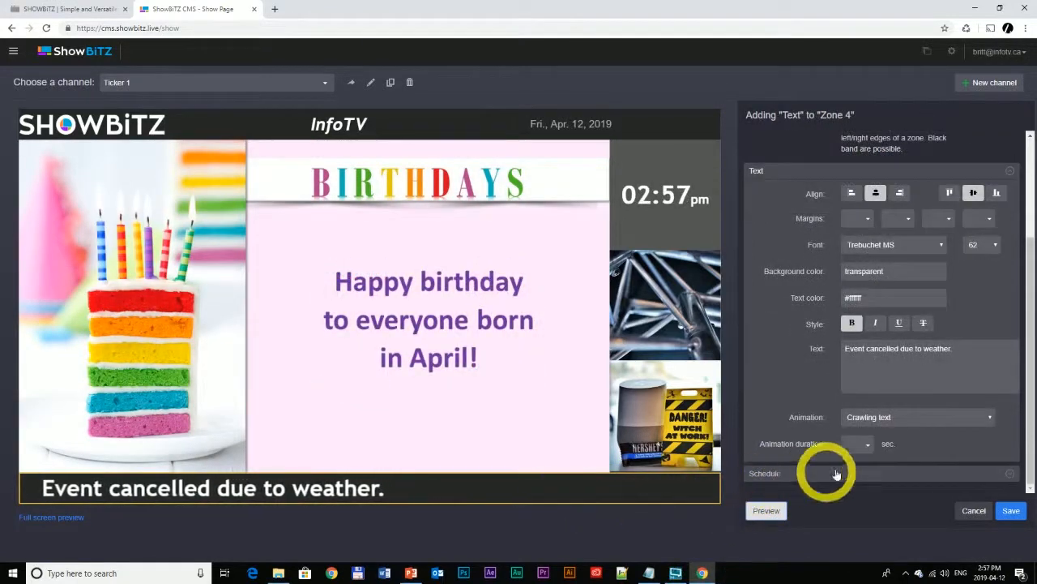
Step: Set the animation duration to 15 seconds, preview the crawl, and set the animation to None
click(867, 445)
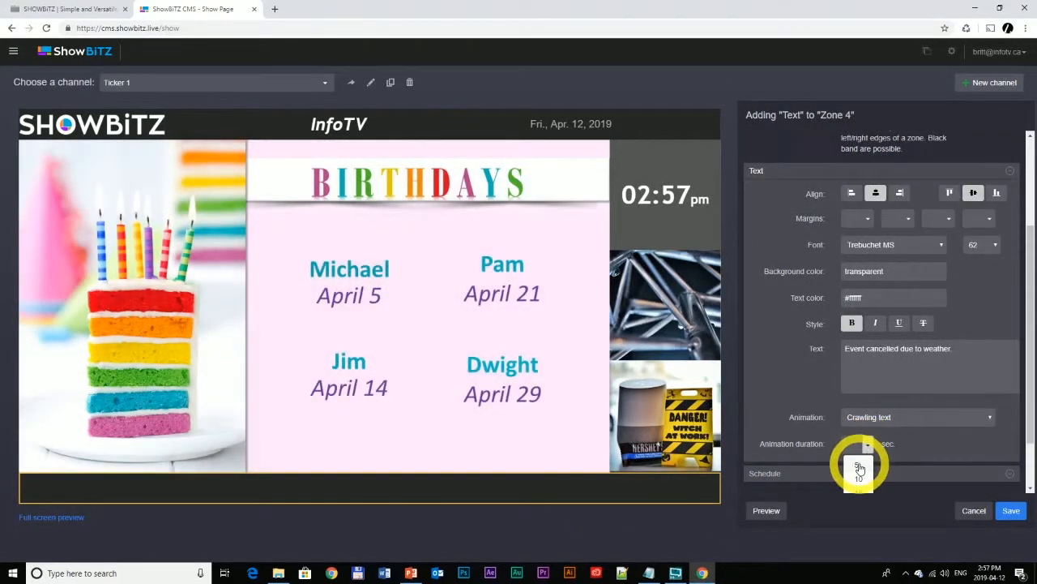
click(861, 462)
click(766, 511)
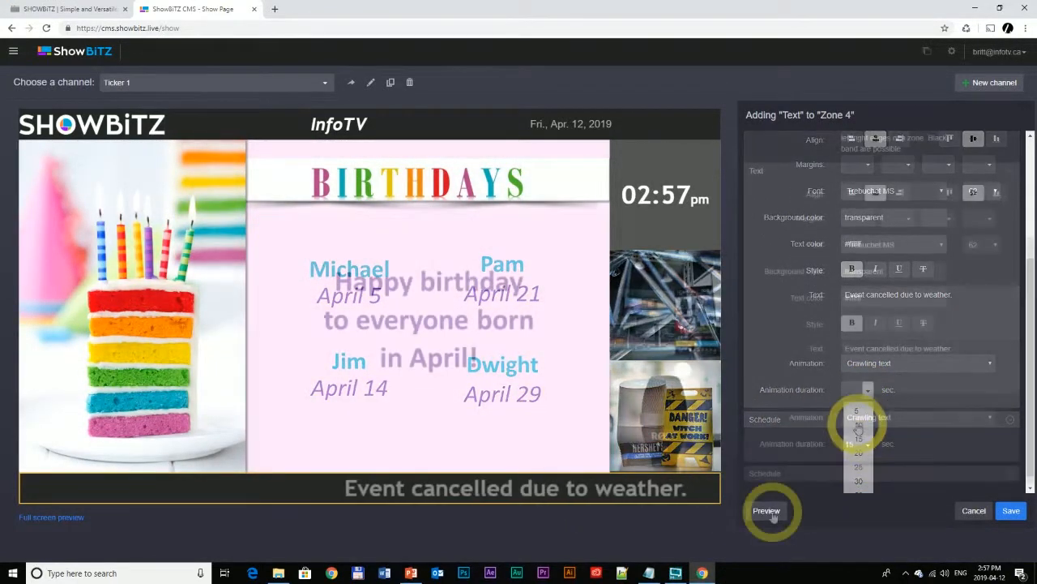
click(914, 420)
click(911, 435)
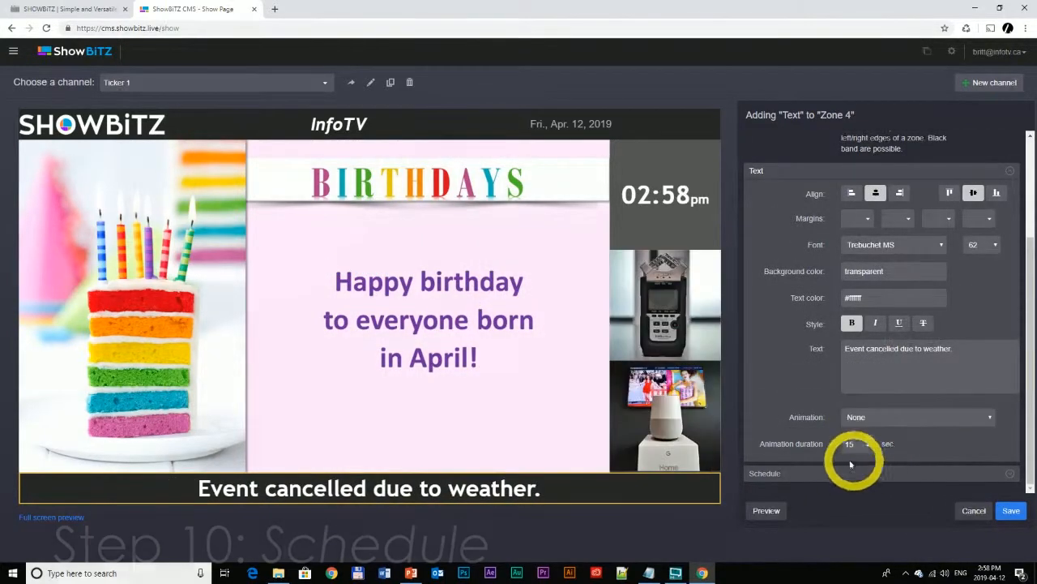
Step: Schedule the message to play only in the date range 04/12/2019 2:58 PM to 04/12/2019 11:59 PM
click(857, 472)
click(844, 394)
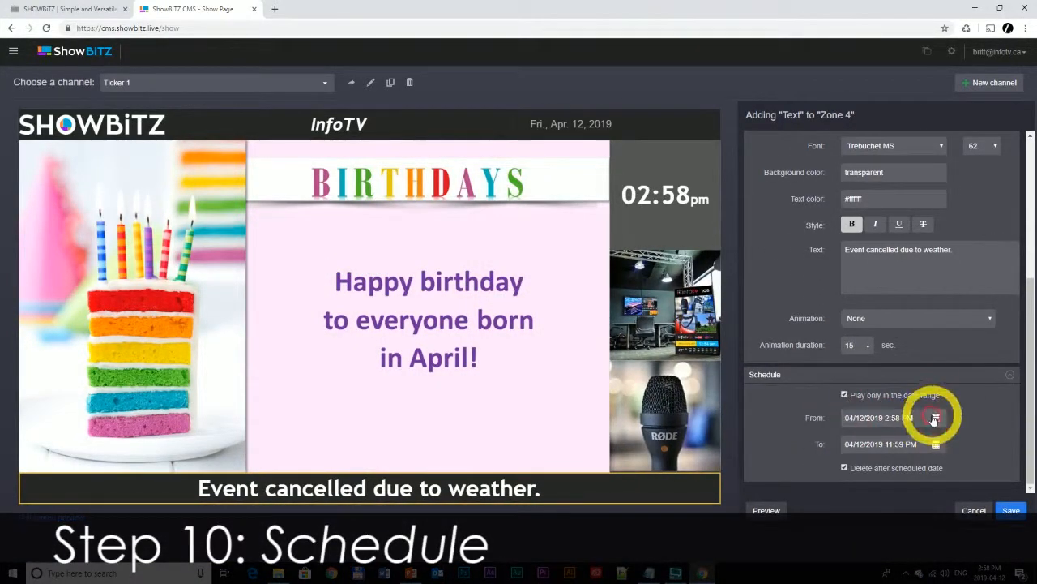
click(935, 417)
click(937, 444)
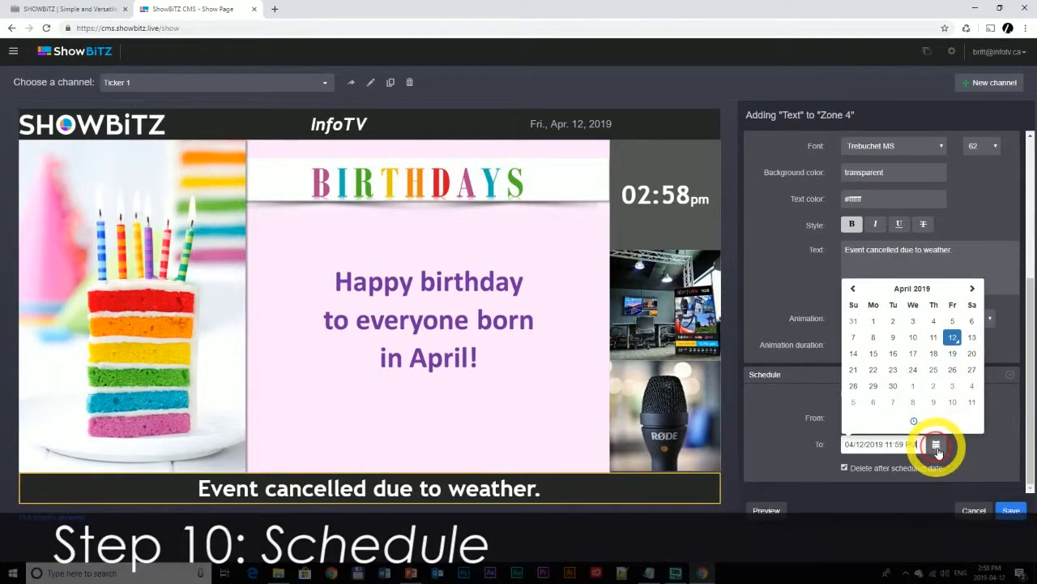
click(916, 423)
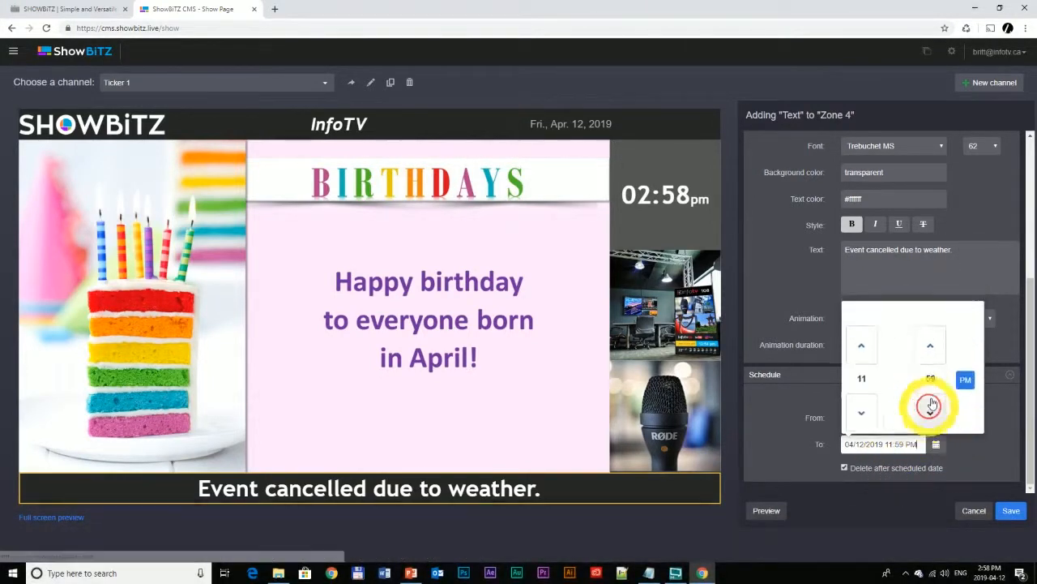
click(1002, 490)
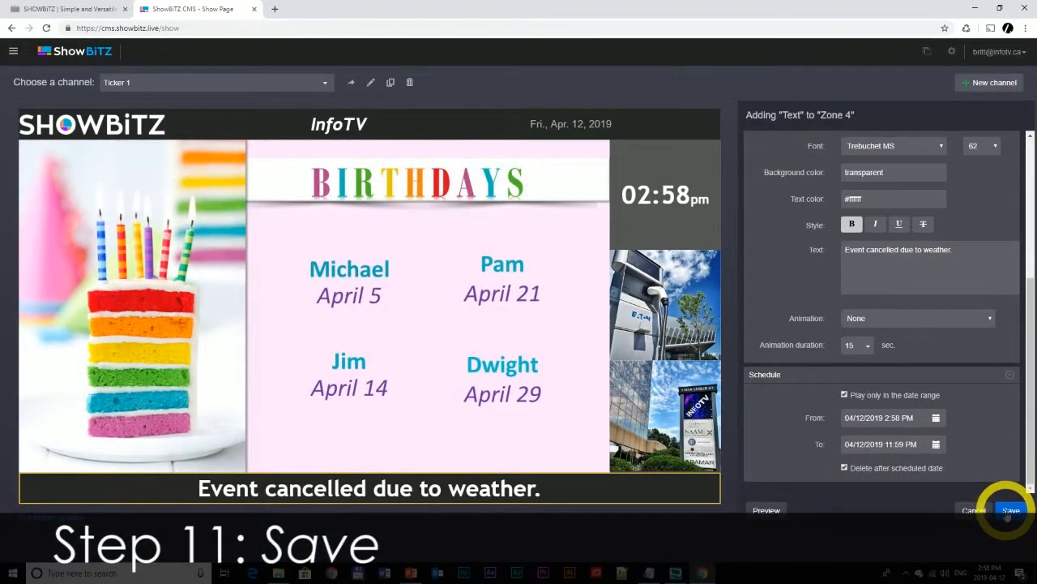
Step: Save the new text item and play Event Cancelled from the Zone 4 playlist
click(1009, 511)
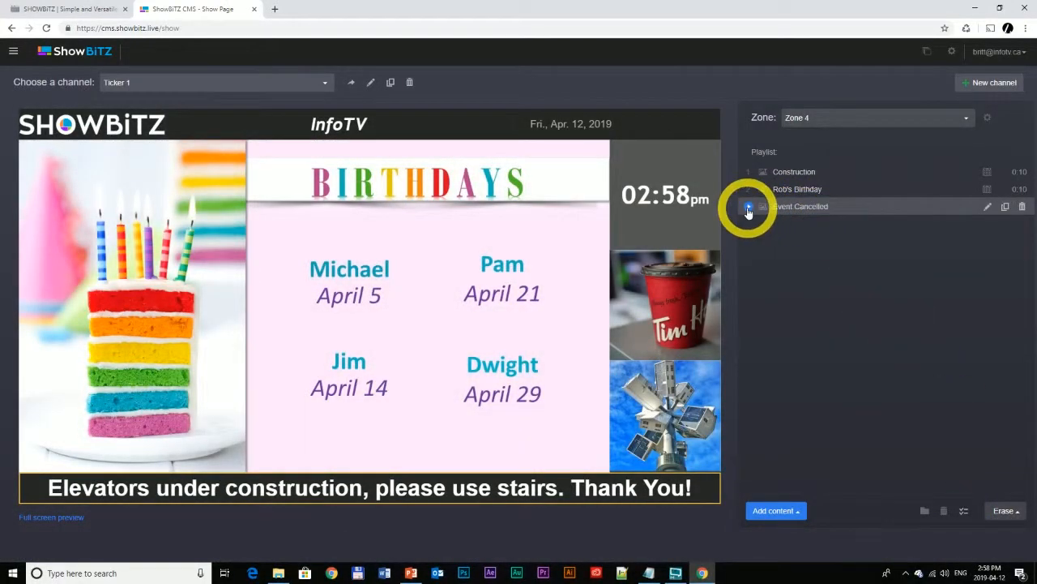
click(749, 208)
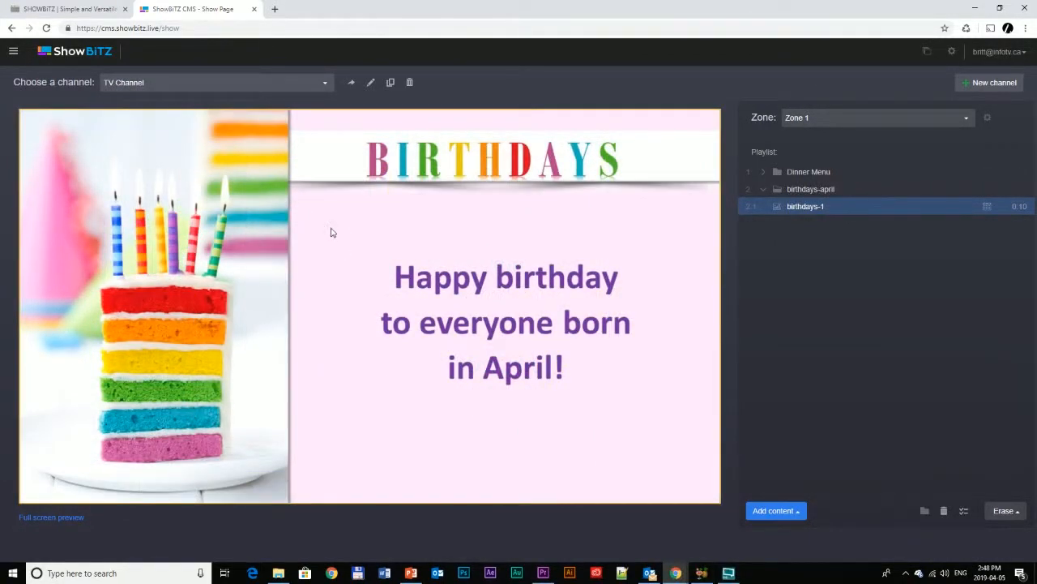
Step: Open the Tutorials and Templates resources, and show the Custom Layout PowerPoint templates
click(11, 53)
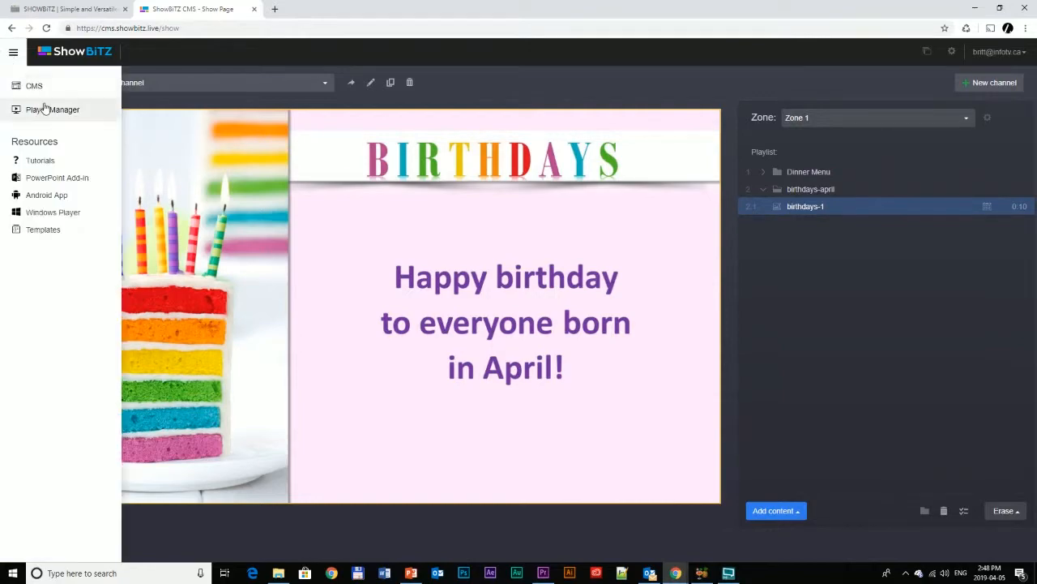
click(45, 161)
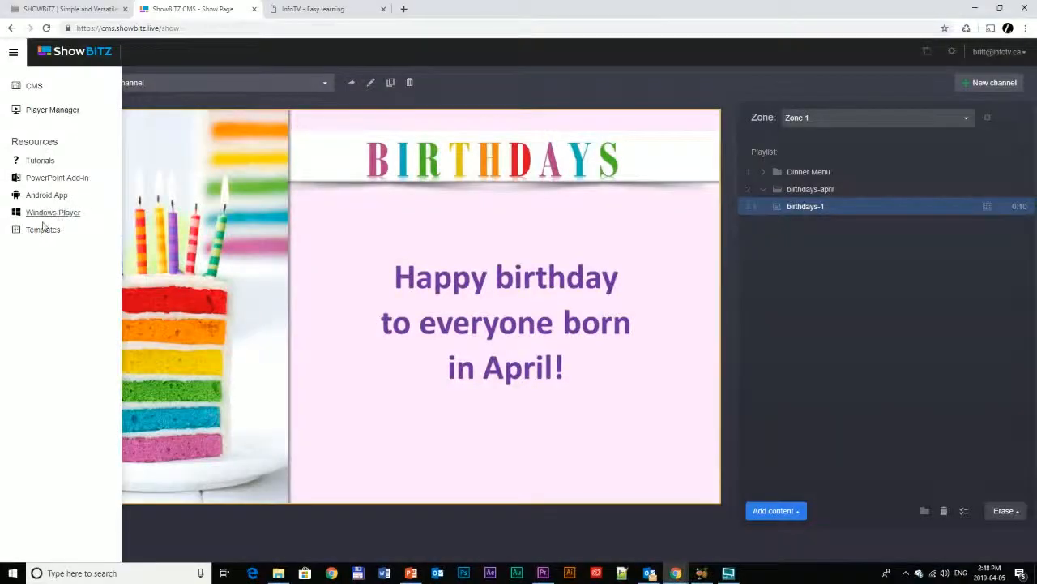
click(33, 230)
click(586, 224)
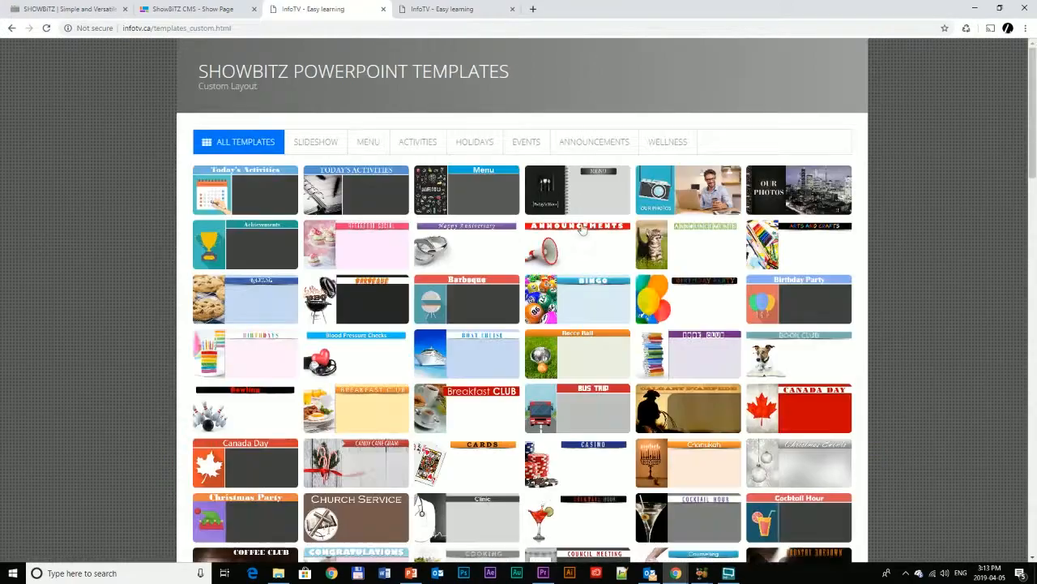